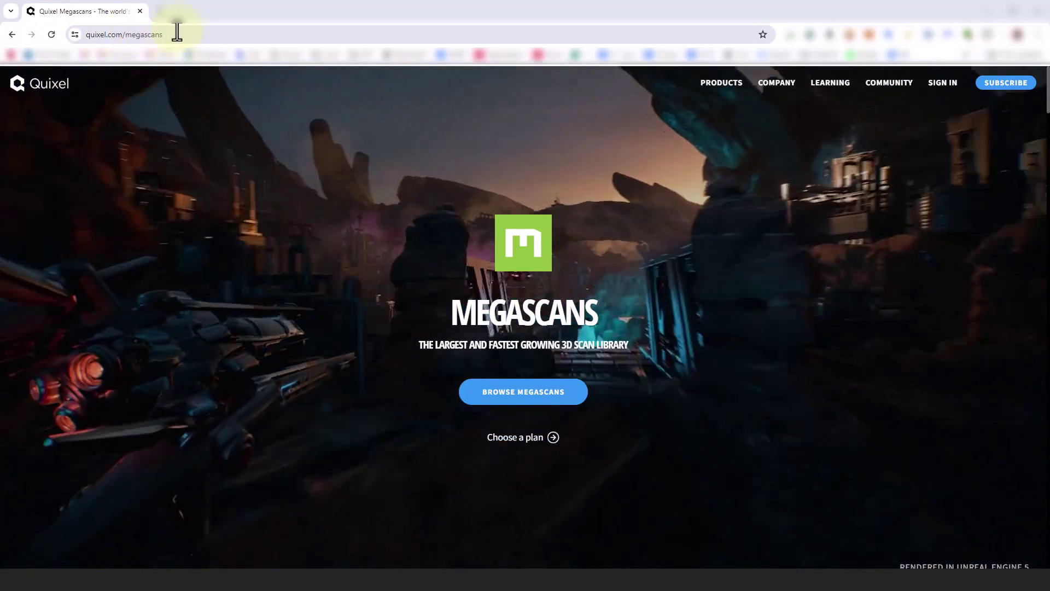
- Sign in to Quixel Megascans through the Epic Games account and authorize Quixel to use it
click(177, 34)
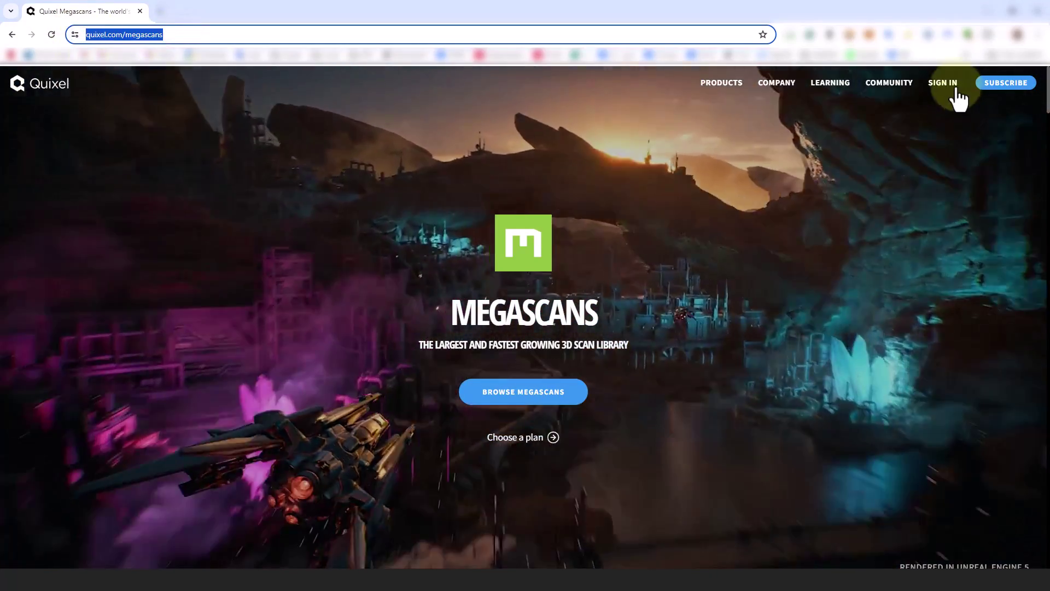
click(943, 83)
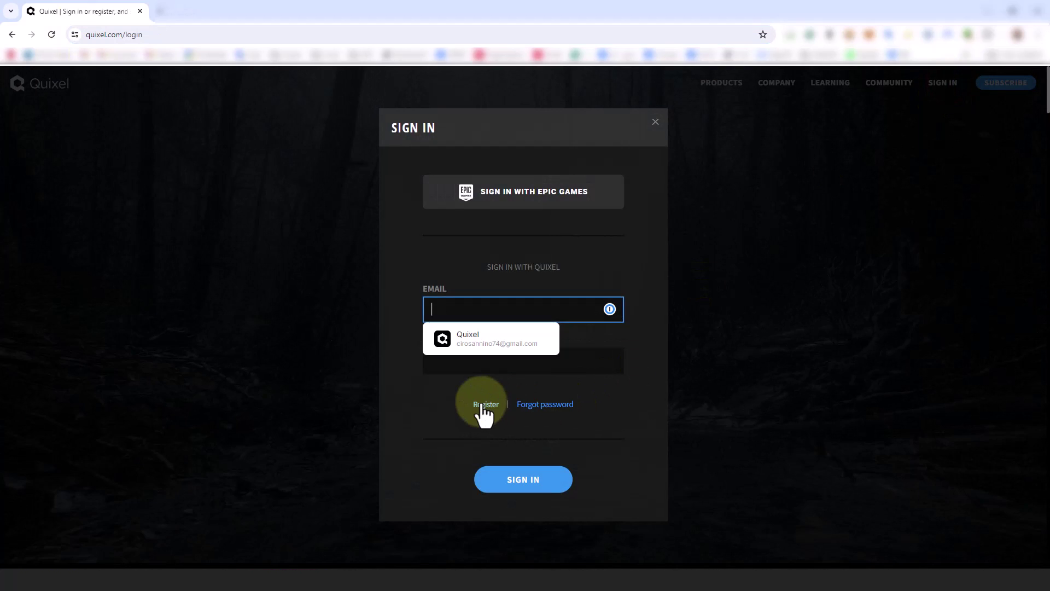
click(483, 404)
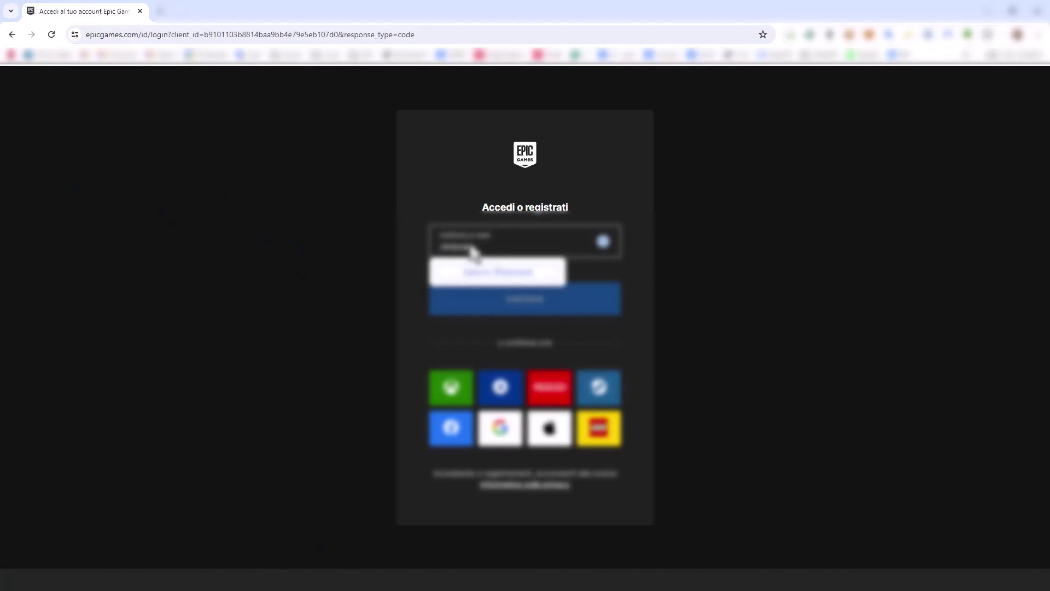
click(484, 271)
click(493, 305)
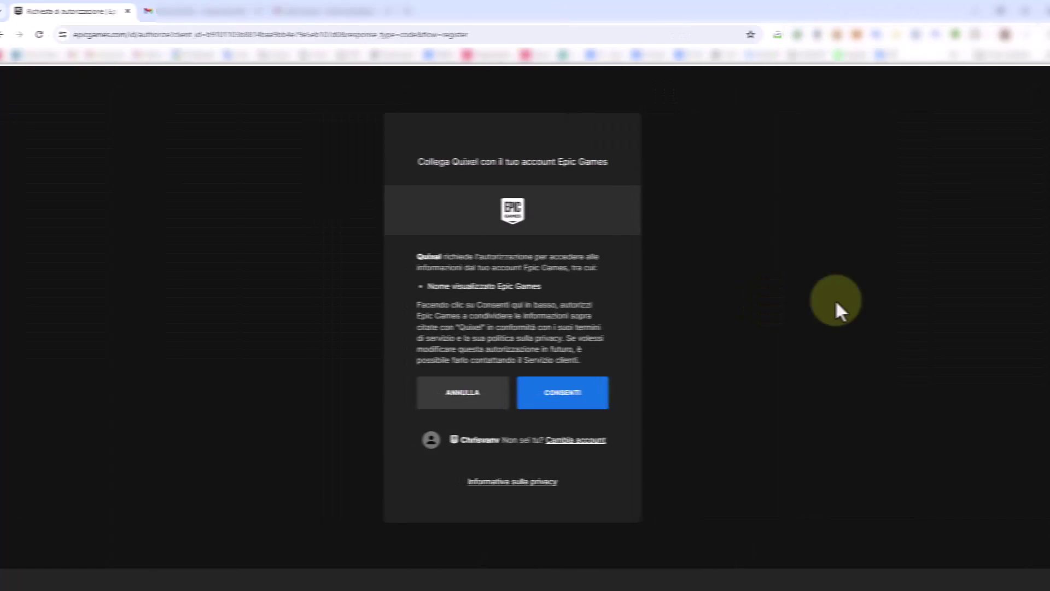
click(562, 413)
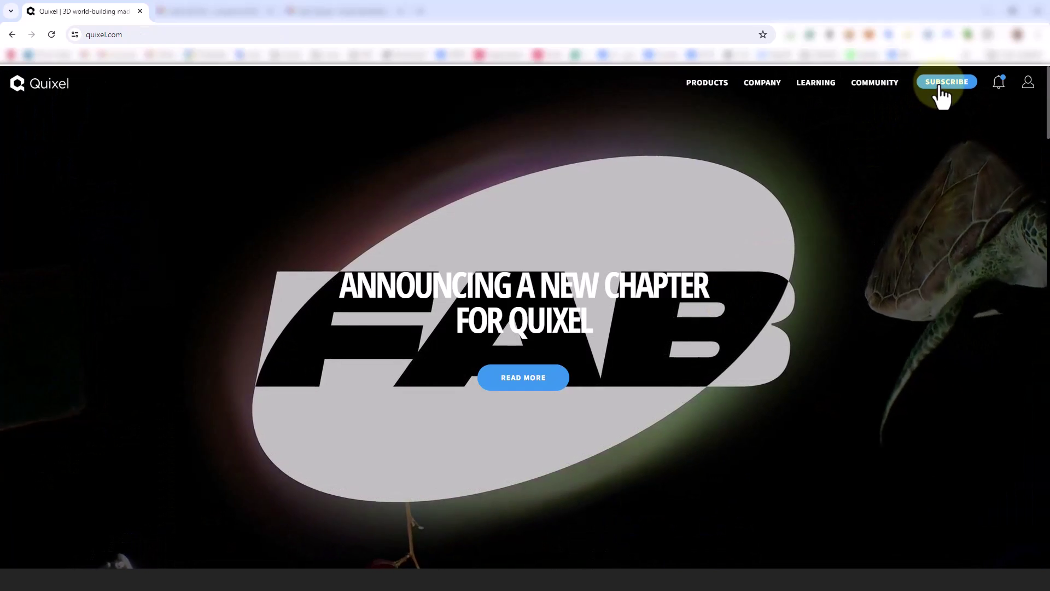
- Claim the free Unreal Megascans plan, agreeing to the Content License, and enter the library
click(942, 86)
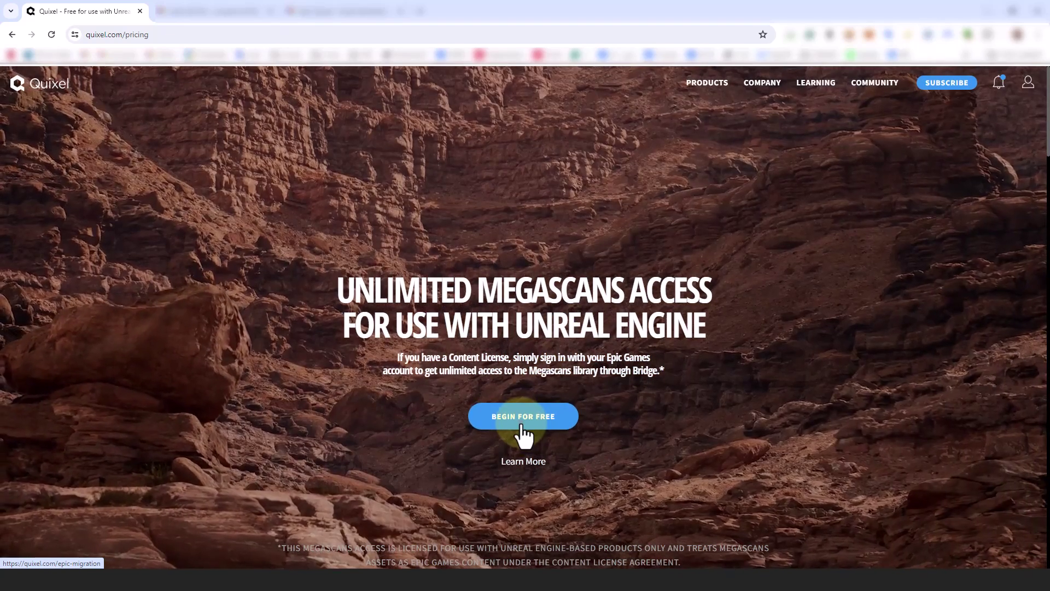
click(523, 416)
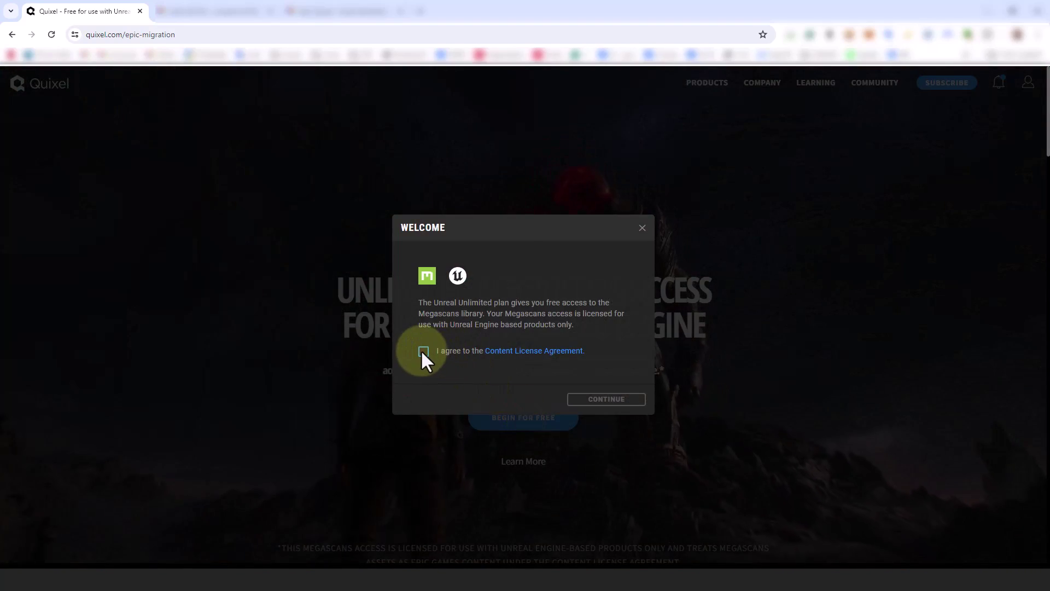
click(423, 351)
click(606, 398)
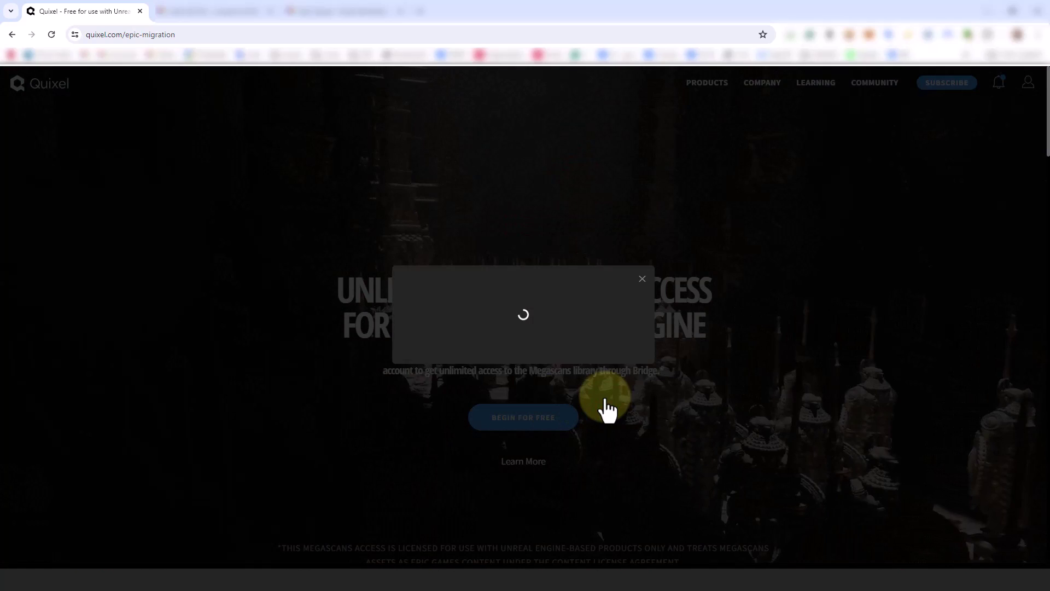
click(606, 383)
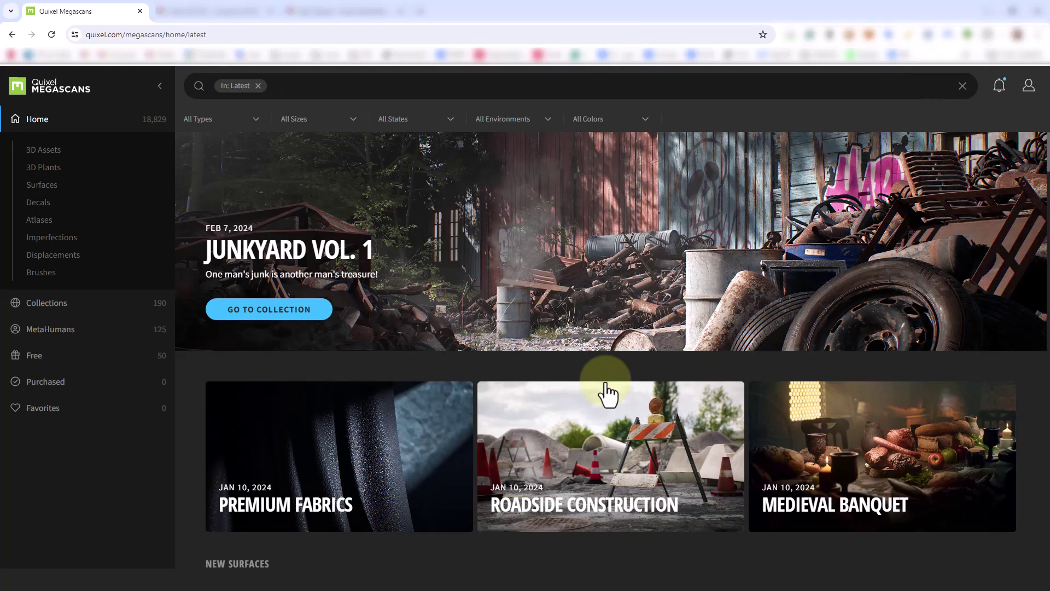
- Download Bridge from the account menu, run its installer and launch the installed app
click(1028, 86)
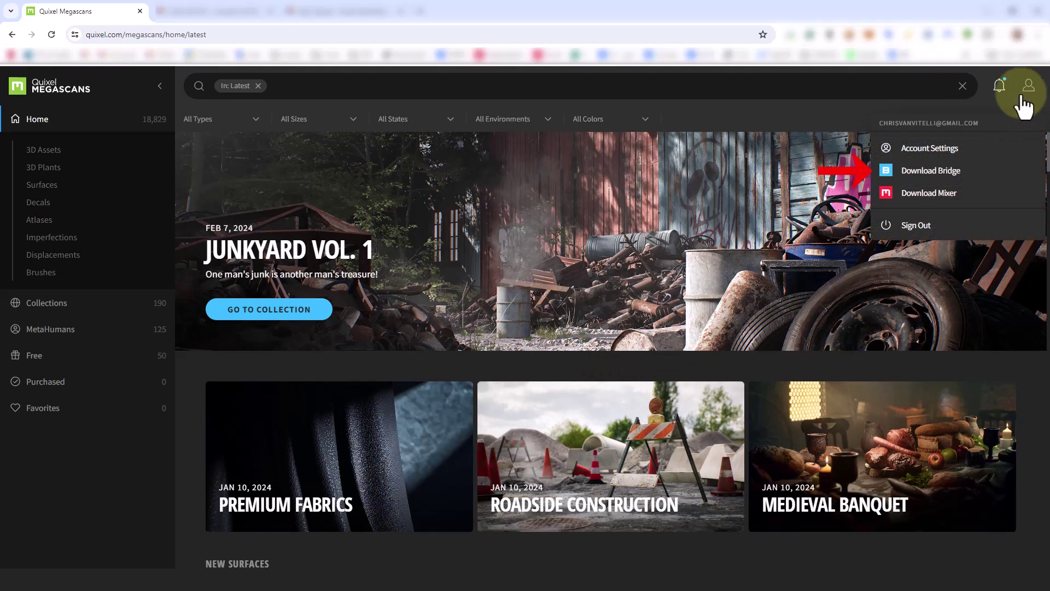
click(926, 181)
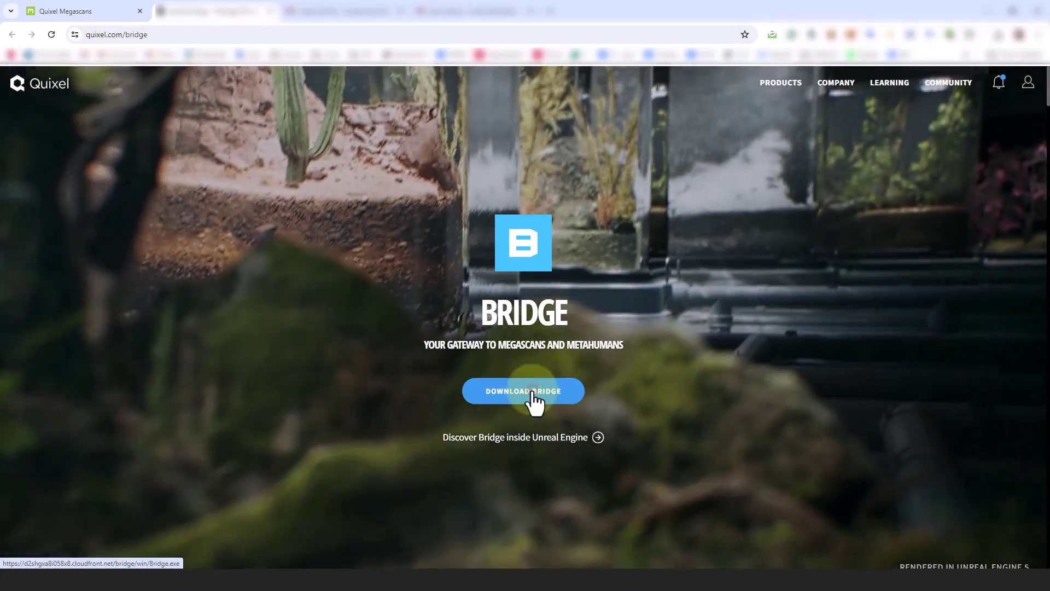
click(531, 393)
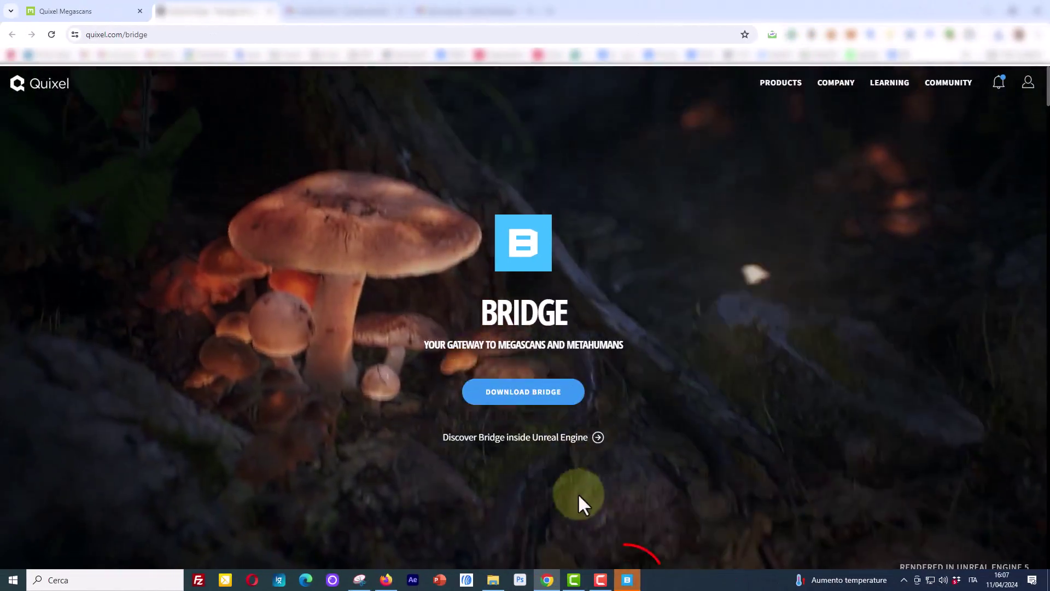
click(621, 571)
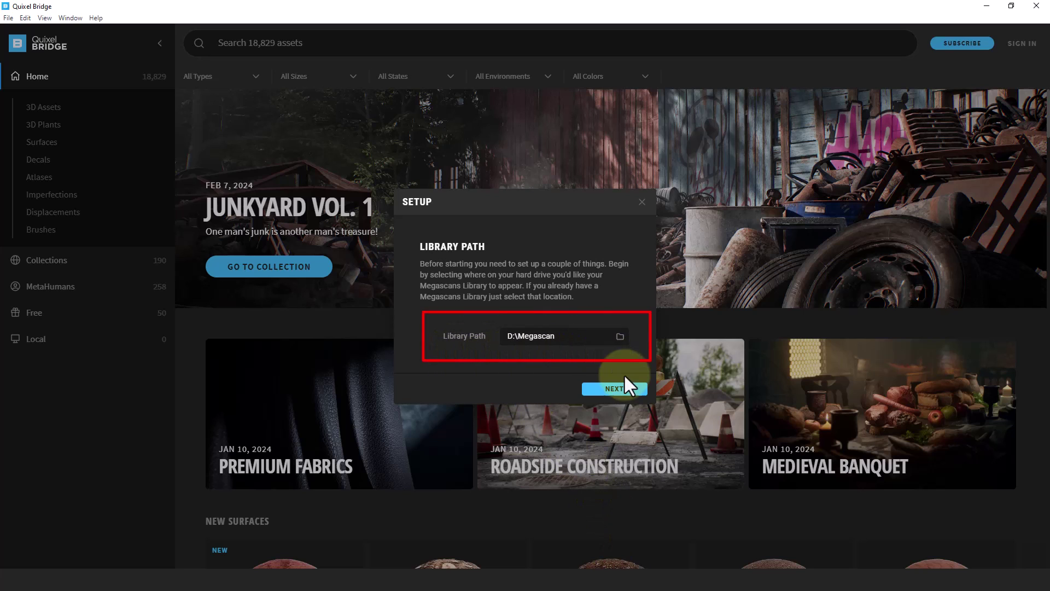
- Keep the D:\Megascan library path, choose 3ds Max as export target, download its plugin and finish setup
click(622, 388)
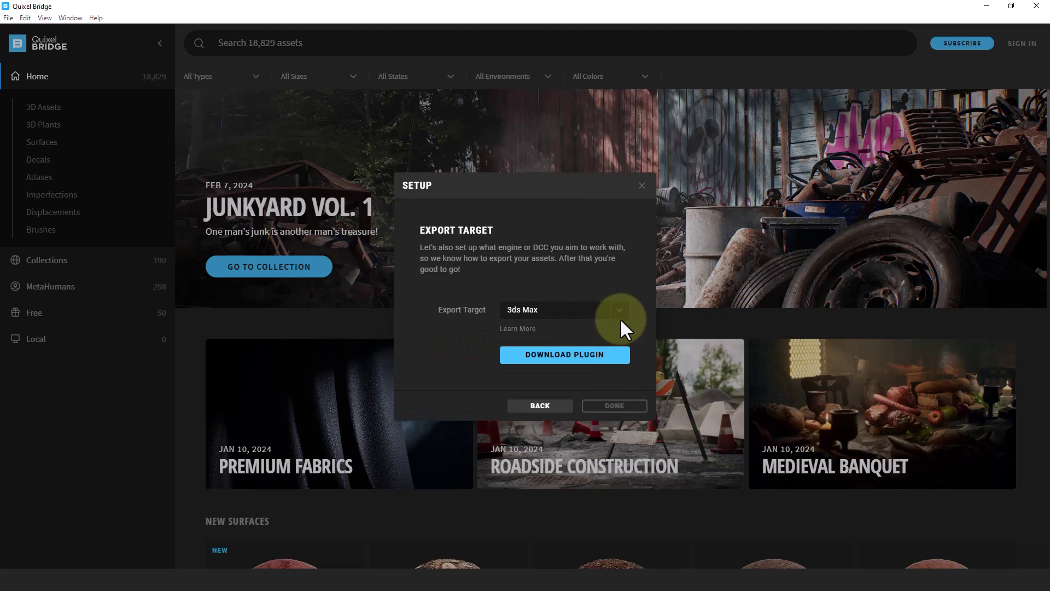
click(617, 309)
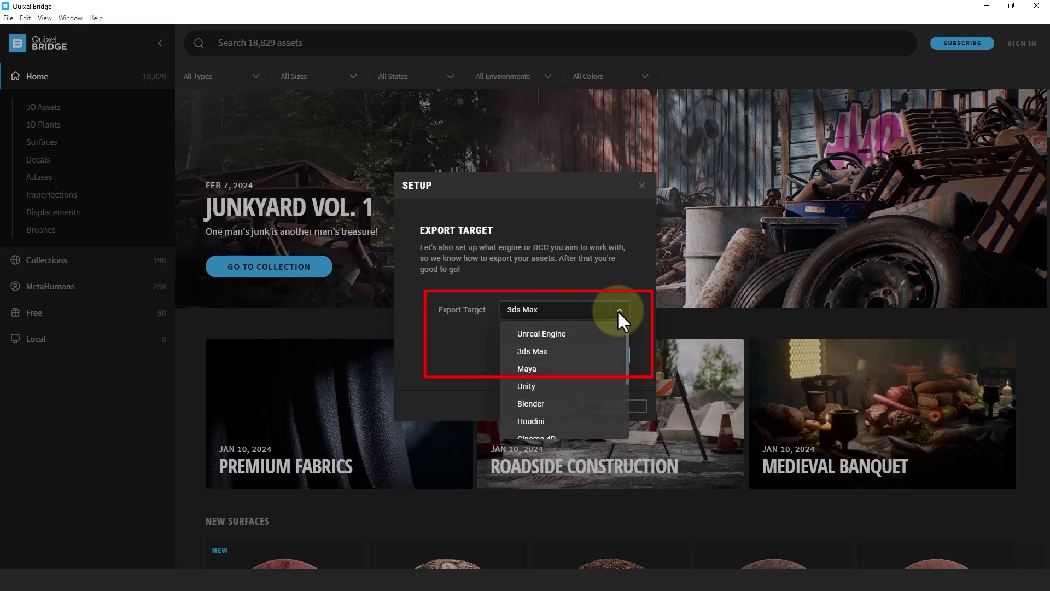
click(547, 351)
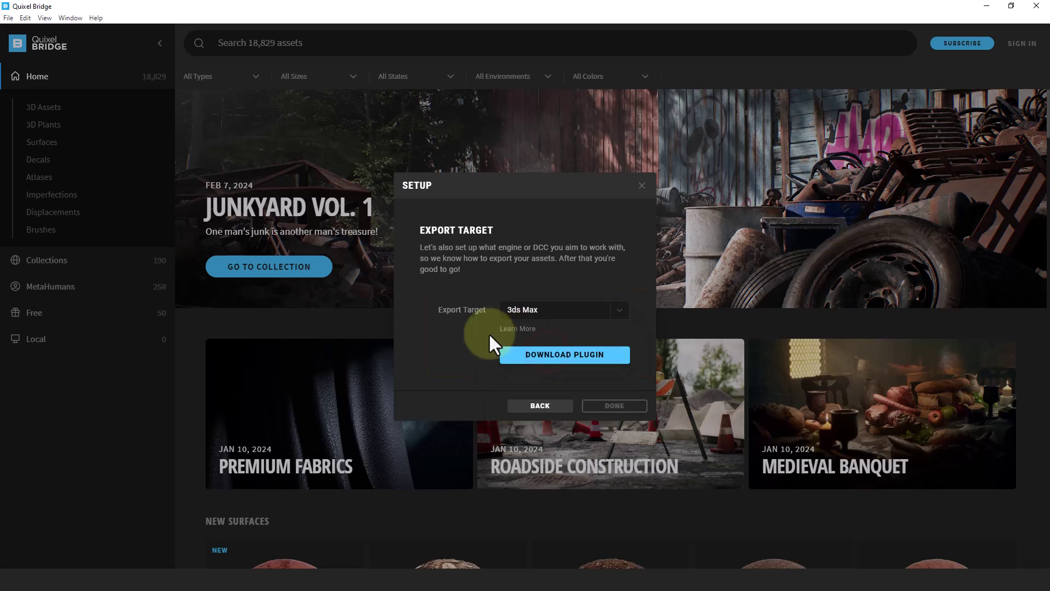
click(551, 356)
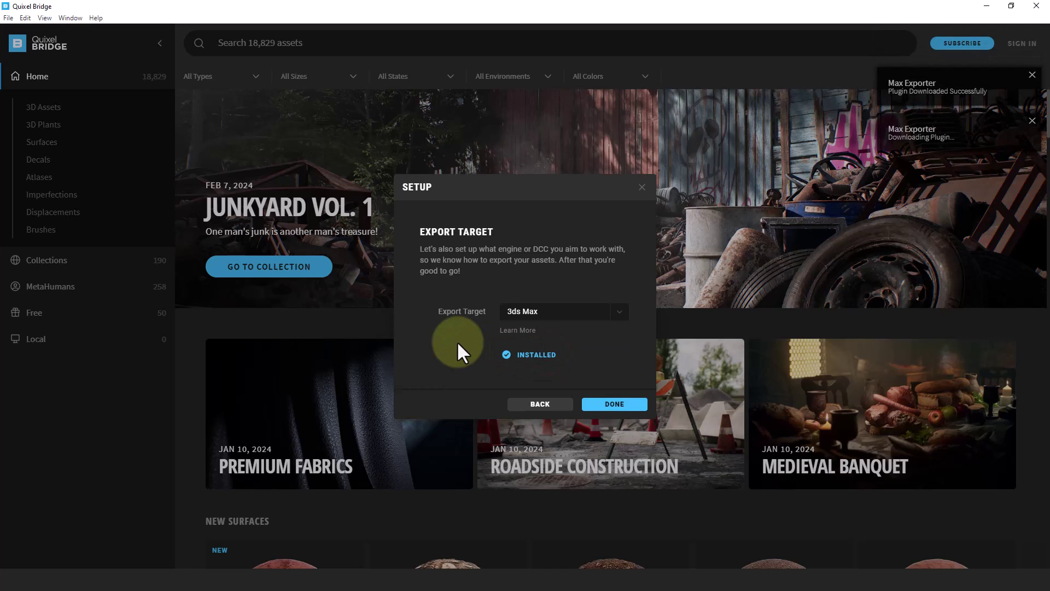
click(621, 407)
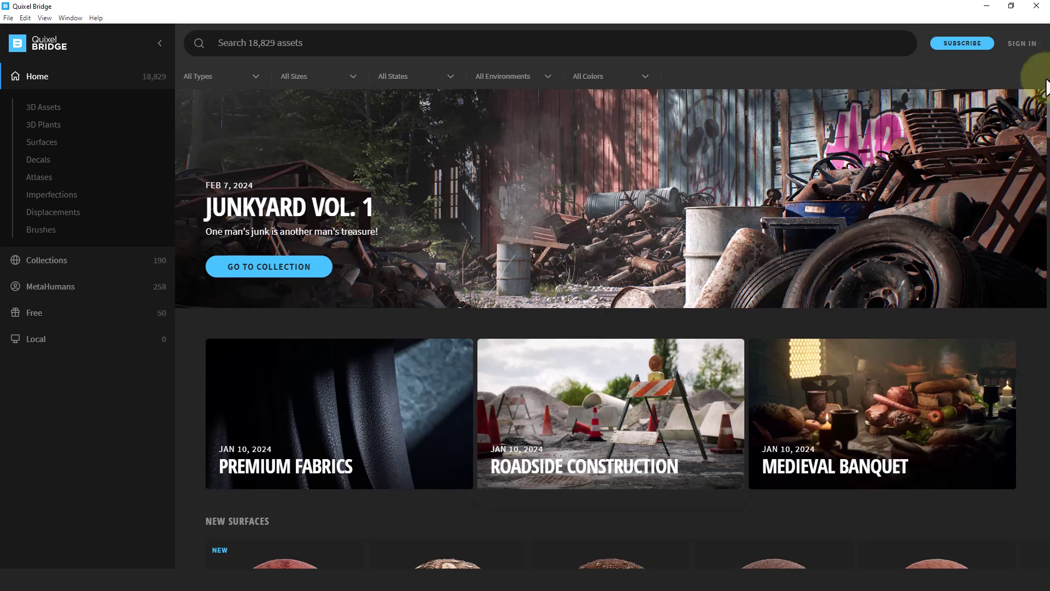
- Attempt Bridge sign-in with email and password, then sign in through Epic Games instead
click(1021, 42)
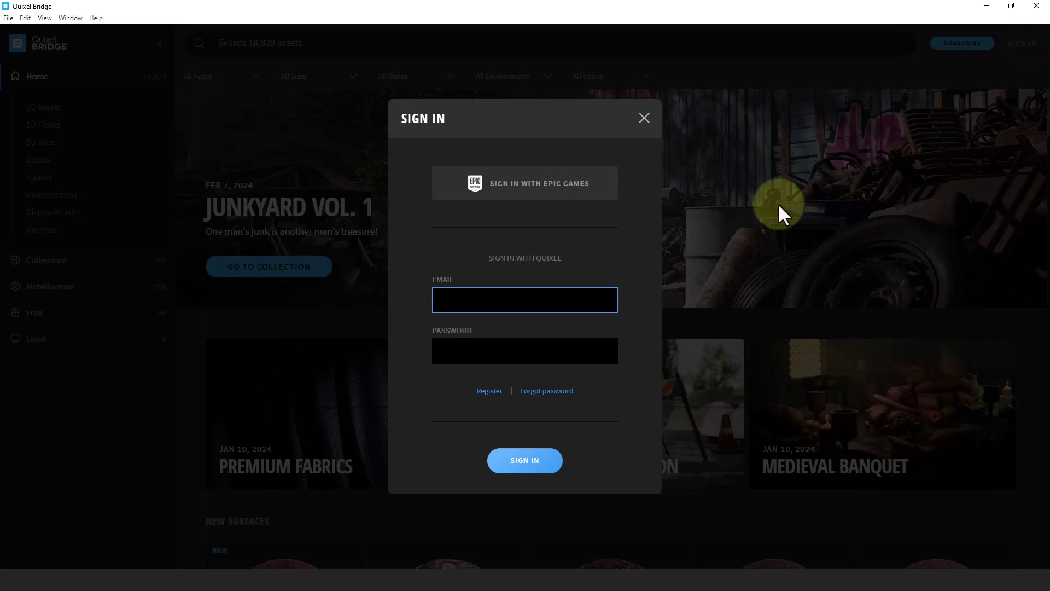
text(mail.com)
key(Tab)
text(***************)
click(529, 461)
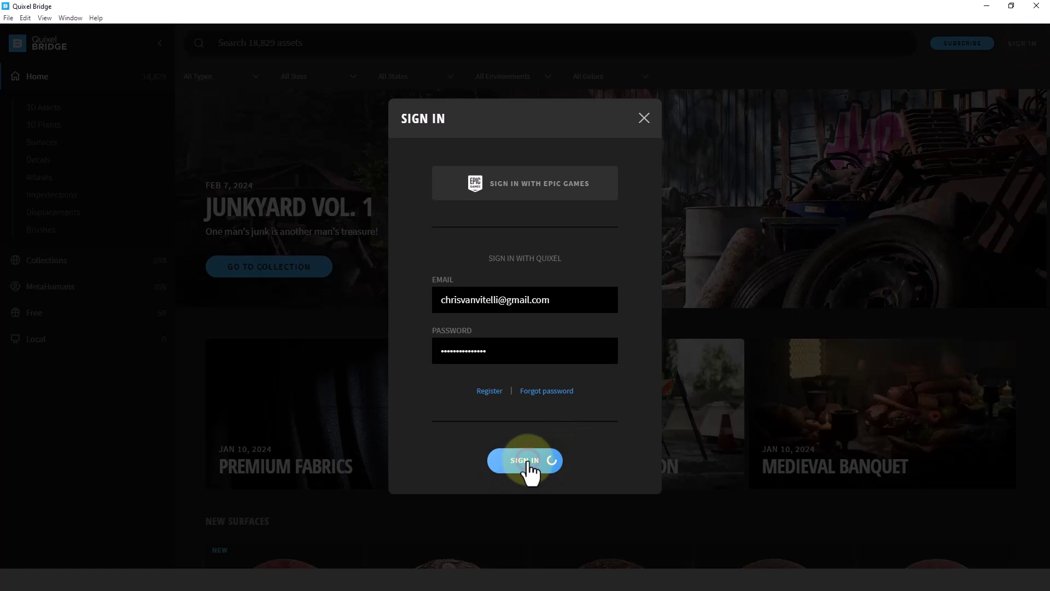
click(520, 176)
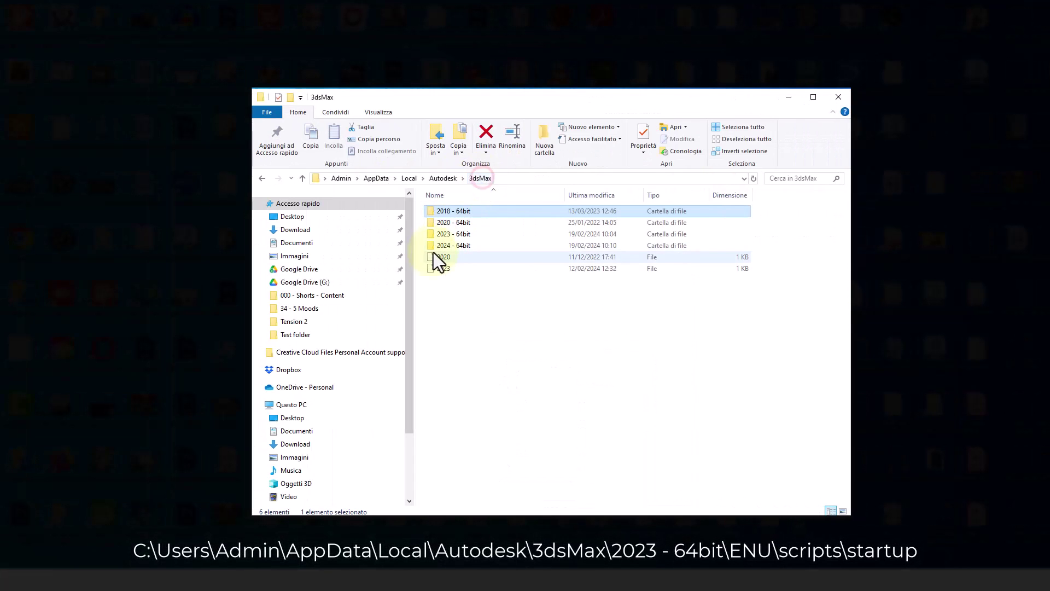
- Browse to the 3dsMax 2023 ENU\scripts\startup folder and copy Quixel.ms
double_click(441, 236)
double_click(444, 215)
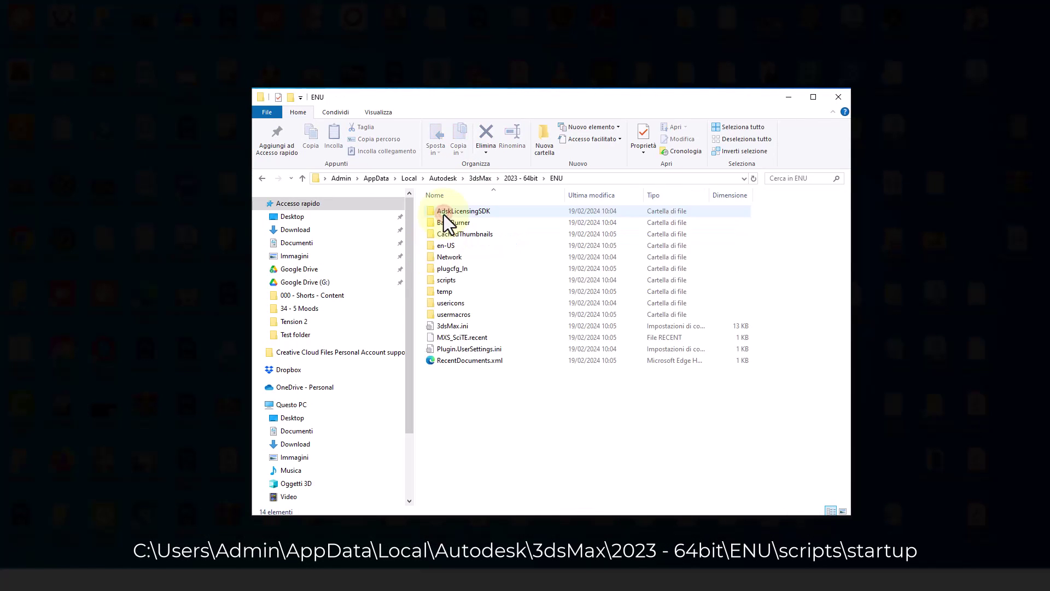
double_click(451, 280)
double_click(447, 211)
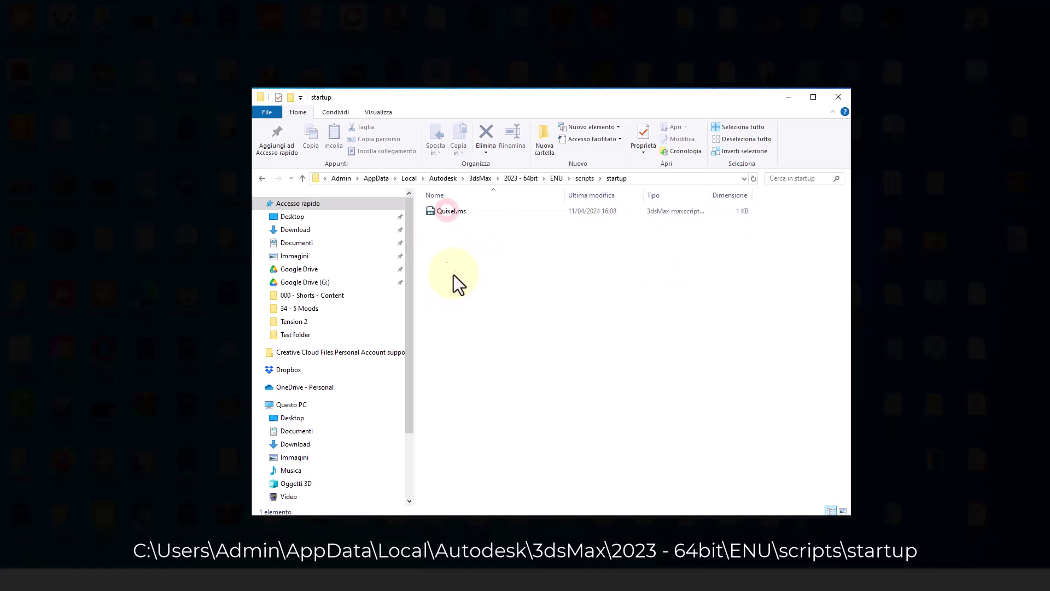
click(457, 212)
key(ctrl+c)
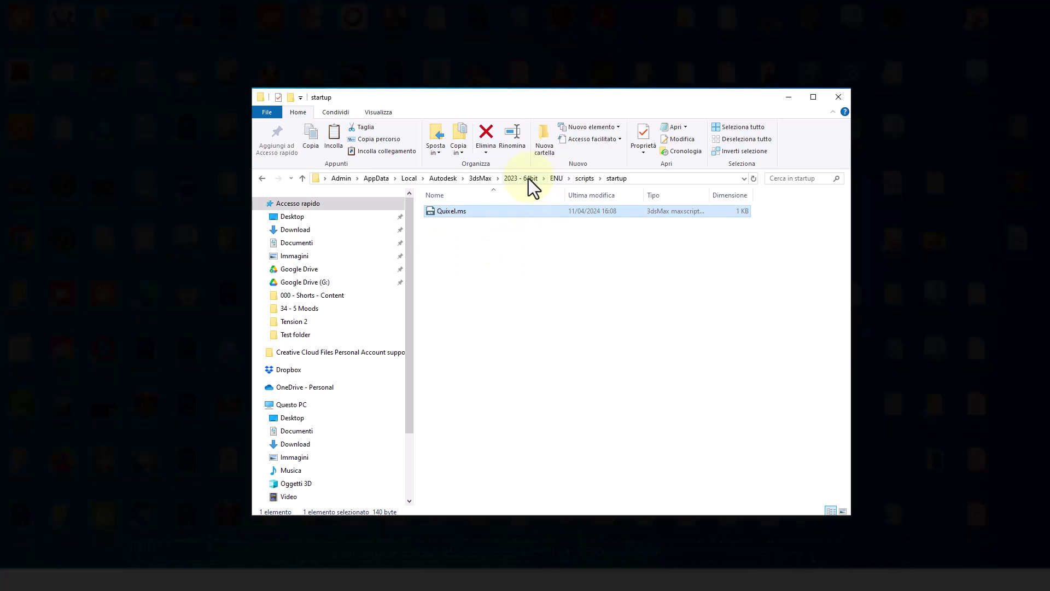
- Paste Quixel.ms into the 2024 ENU\scripts\startup folder and view its script line
click(483, 177)
double_click(442, 248)
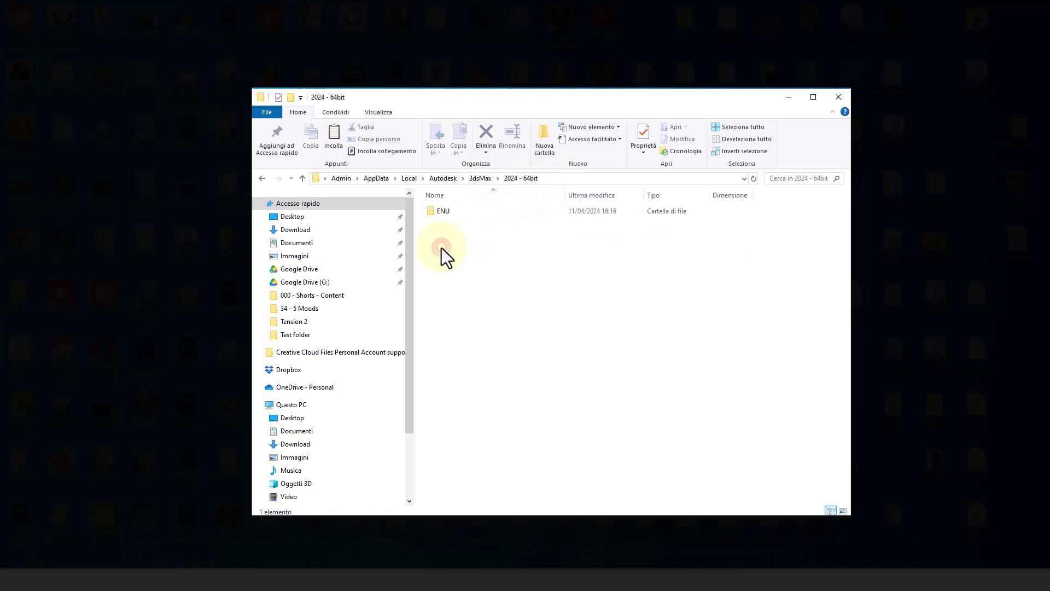
double_click(444, 212)
double_click(454, 279)
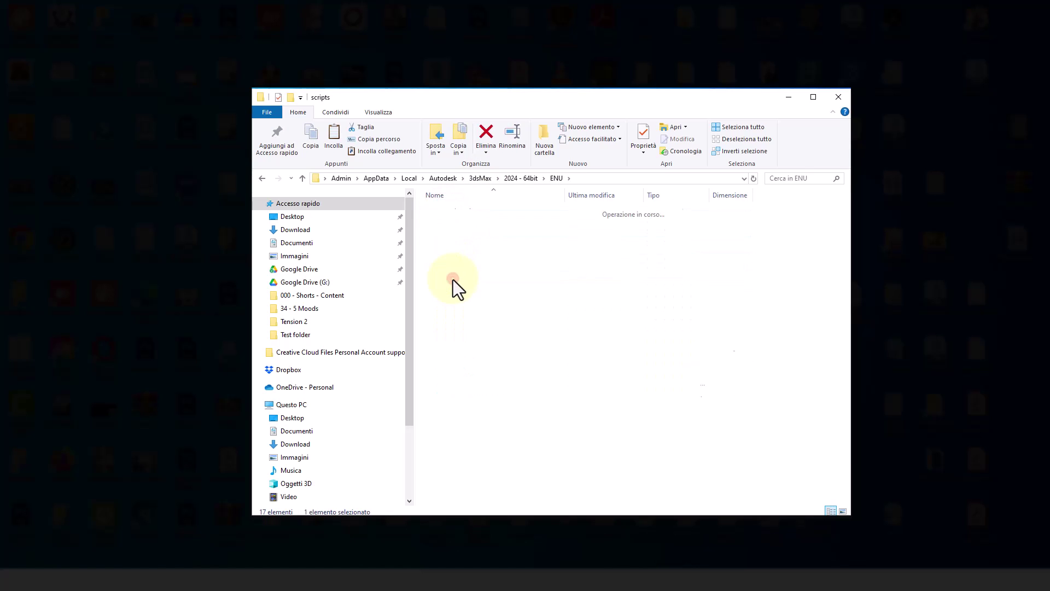
double_click(448, 213)
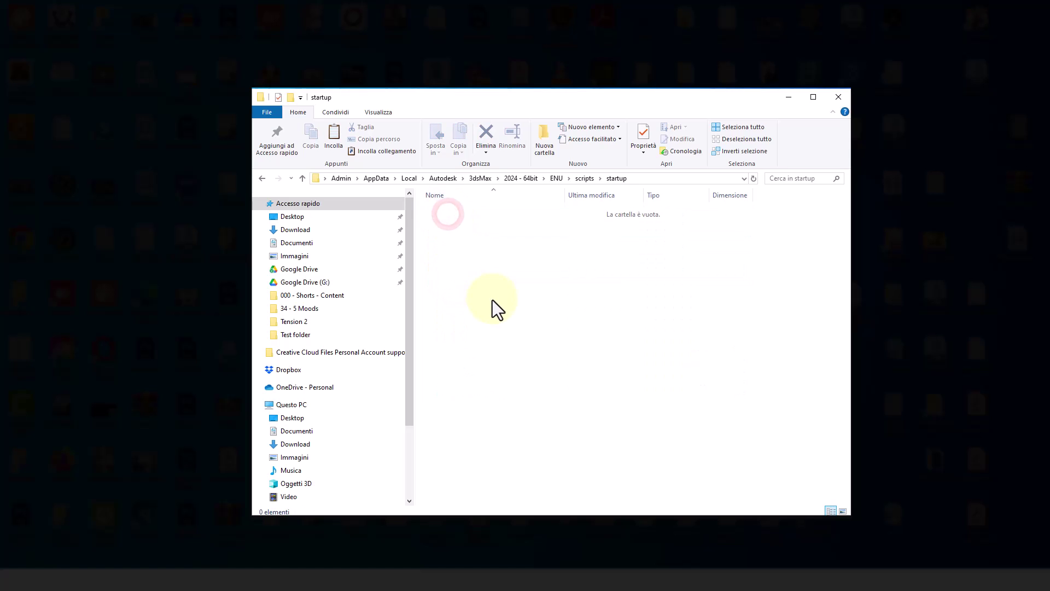
key(ctrl+v)
double_click(452, 213)
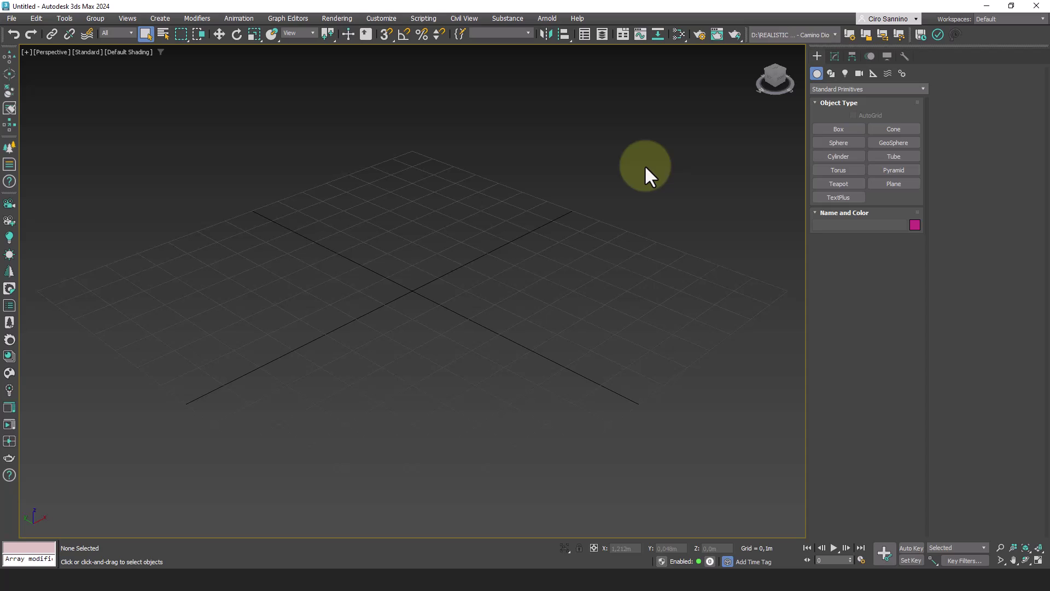
- In Customize User Interface Toolbars, filter the action list to the Quixel category
click(382, 17)
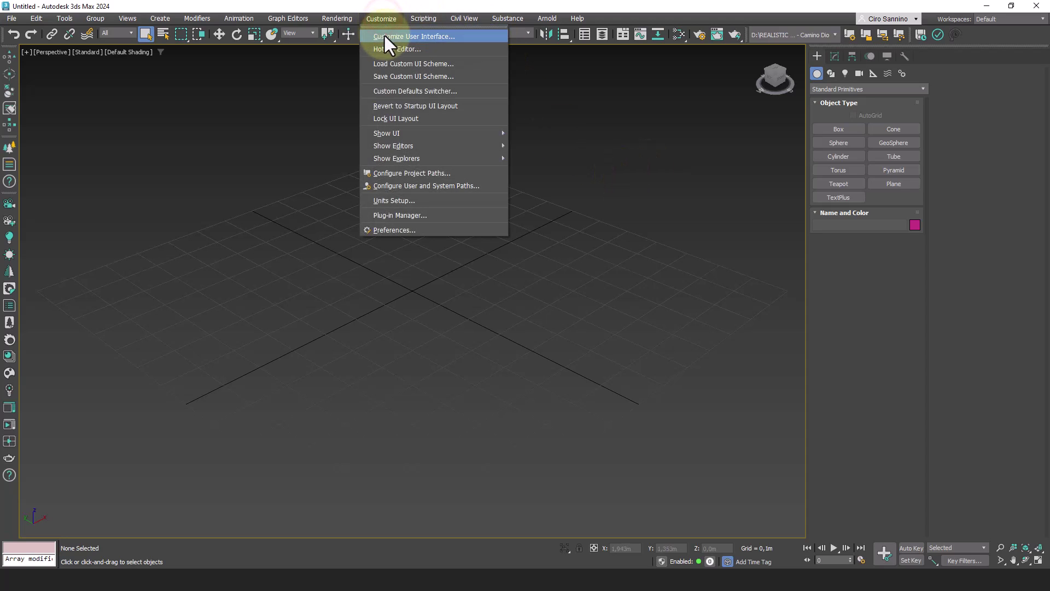
click(385, 33)
click(453, 189)
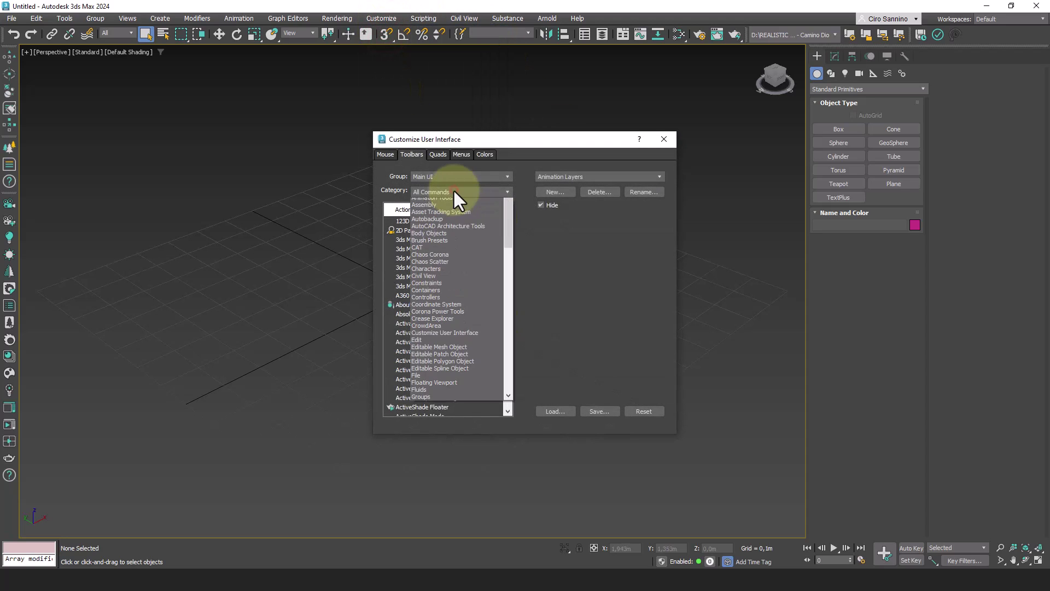
mouse_move(505, 241)
mouse_down()
mouse_move(519, 395)
mouse_move(519, 352)
mouse_up()
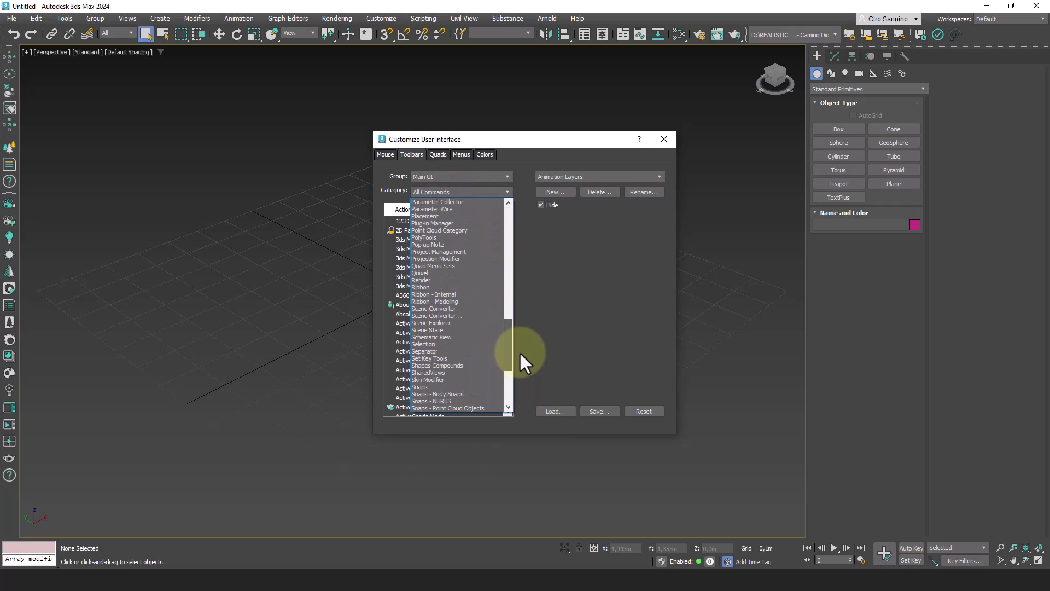
click(438, 271)
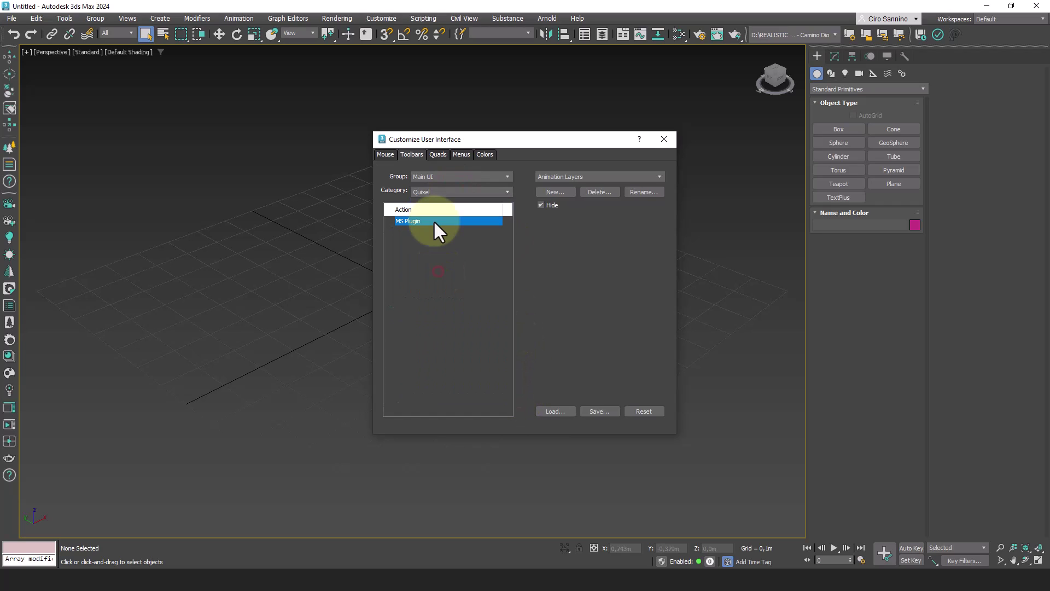
- Create a new 'Quixel' toolbar and place the MS Plugin action on it
click(566, 193)
text(Quixel)
key(Return)
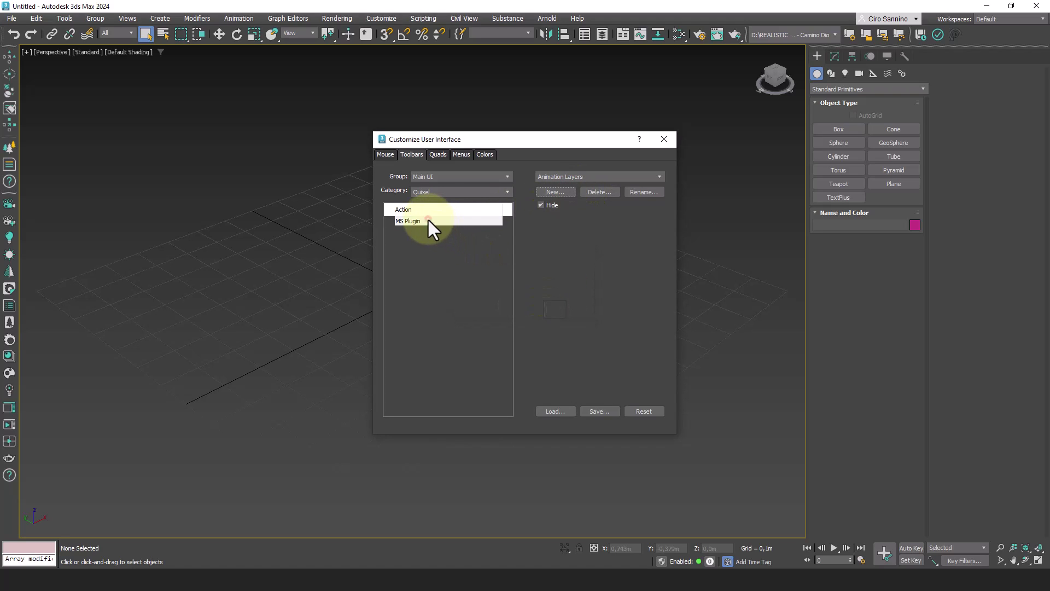
mouse_move(427, 218)
mouse_down()
mouse_move(547, 309)
mouse_move(714, 147)
mouse_up()
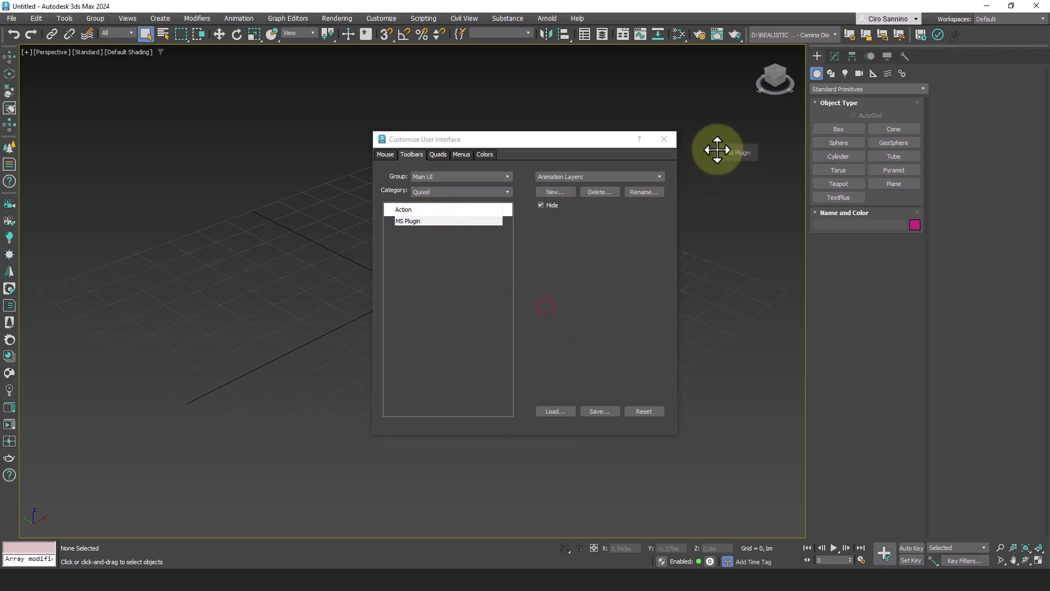
click(664, 139)
- Launch the MS Plugin from the new toolbar to verify it opens, then close its window
click(732, 153)
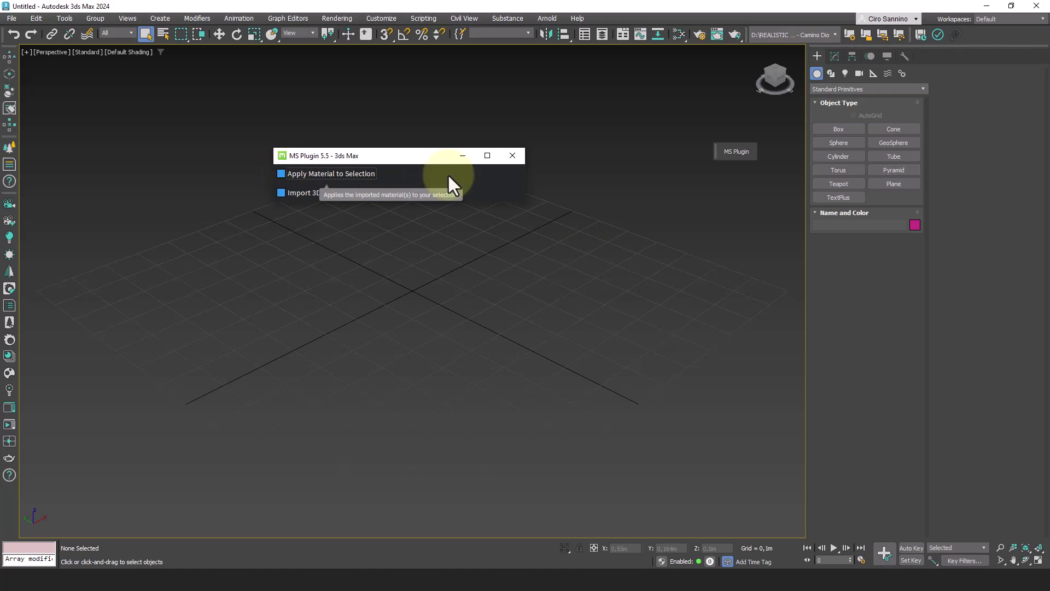
click(516, 155)
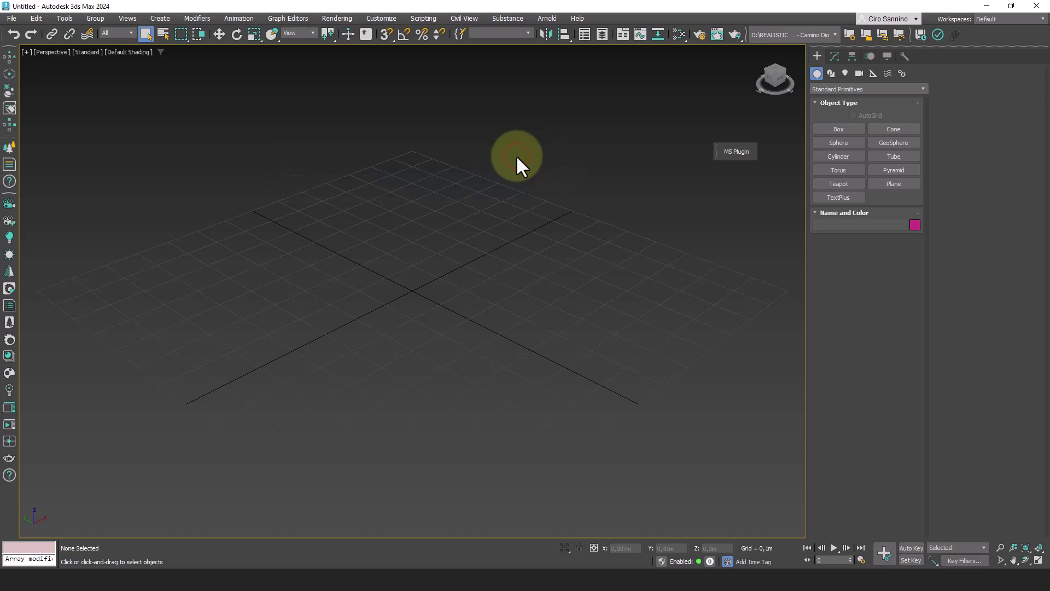
- Download Bigleaf Hydrangea from 3D Plants > Flowering Plant > Flowerhead and export it to 3ds Max
click(607, 574)
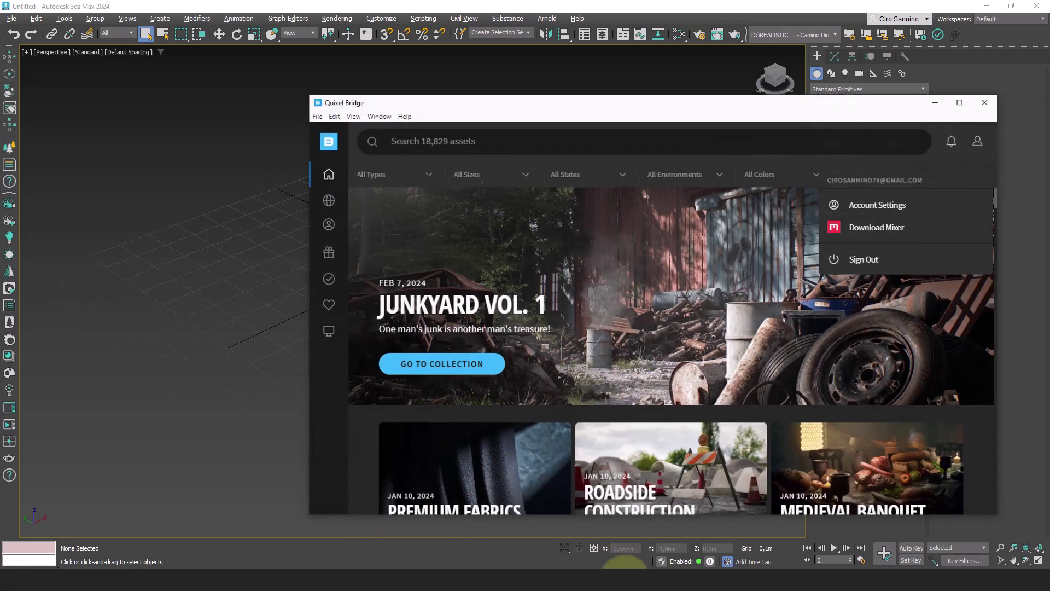
mouse_move(328, 175)
click(378, 175)
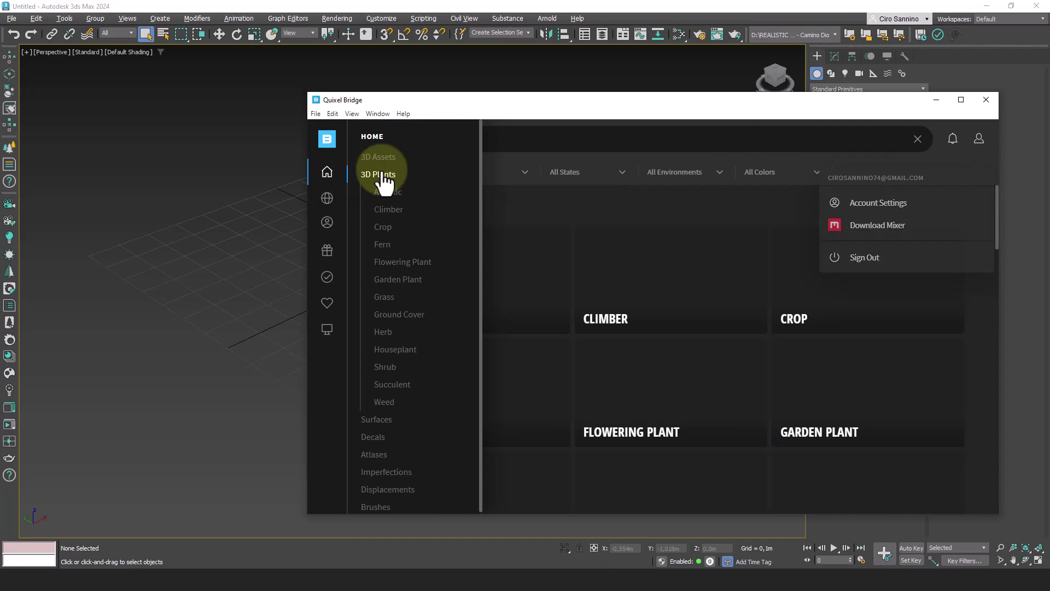
click(685, 283)
click(504, 261)
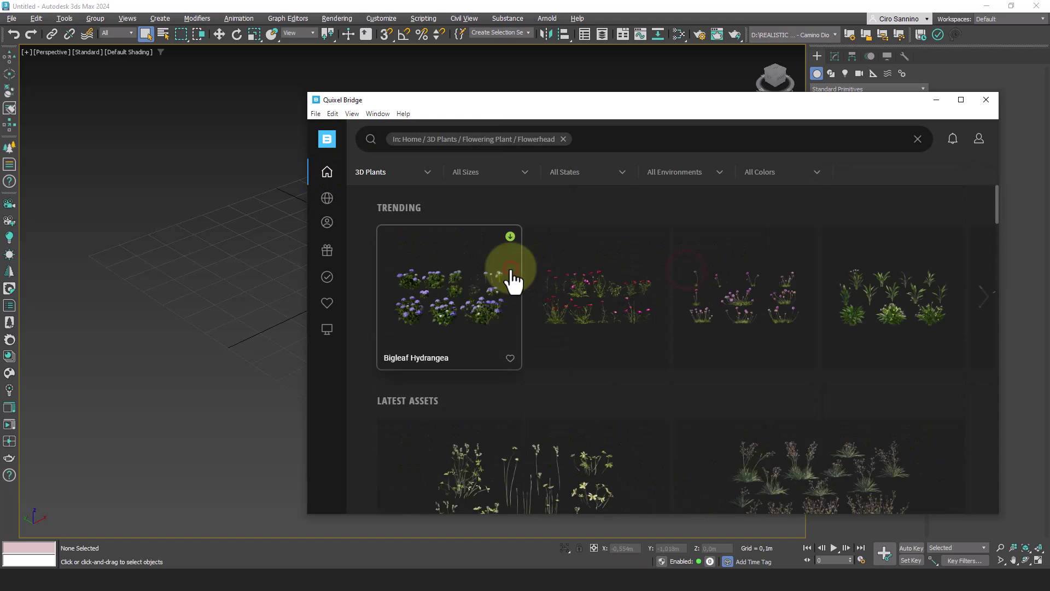
click(460, 296)
click(943, 490)
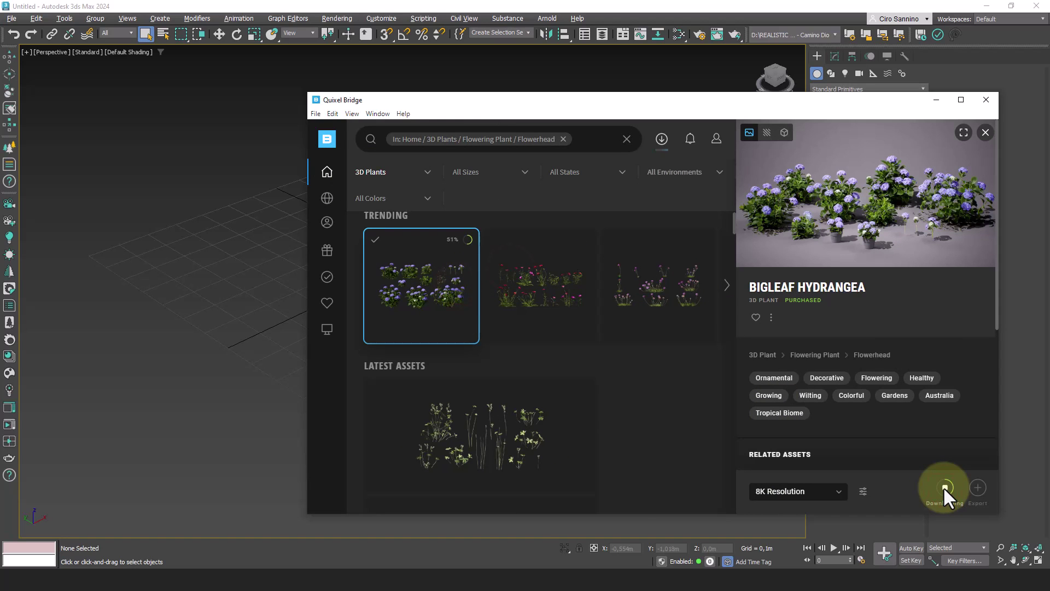
click(977, 486)
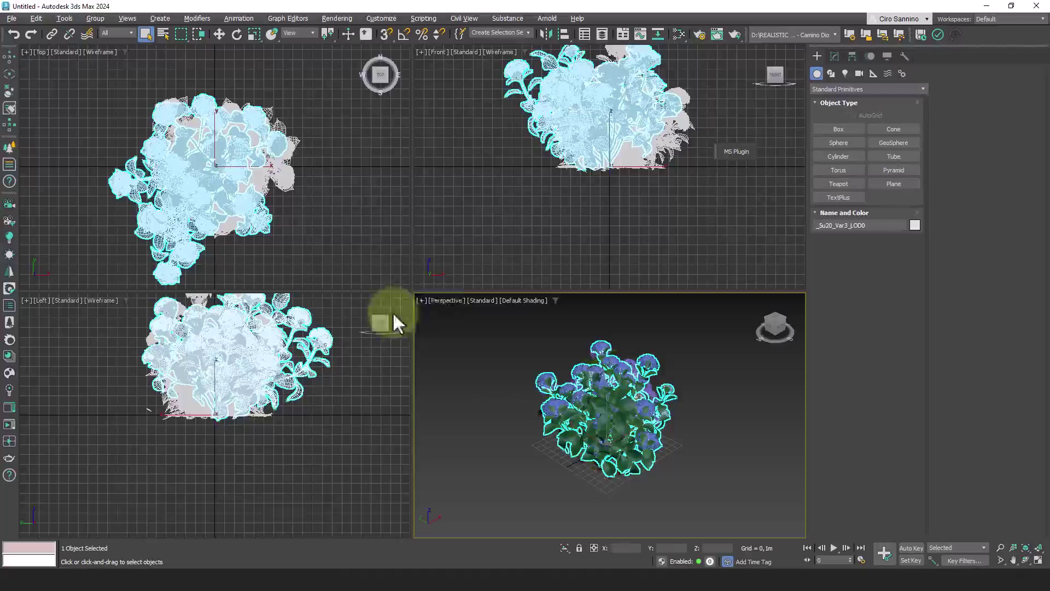
- Deselect the imported hydrangea and orbit around the house exterior scene
click(497, 375)
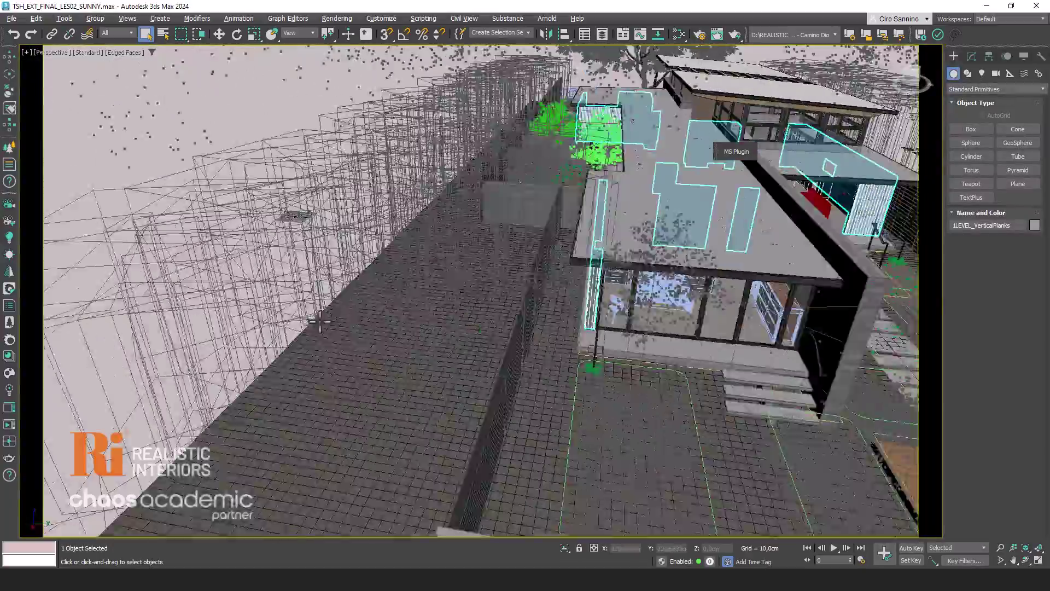
mouse_move(282, 318)
alt+middle_down()
mouse_move(418, 326)
mouse_move(485, 309)
alt+middle_up()
scroll(462, 322, up, 5)
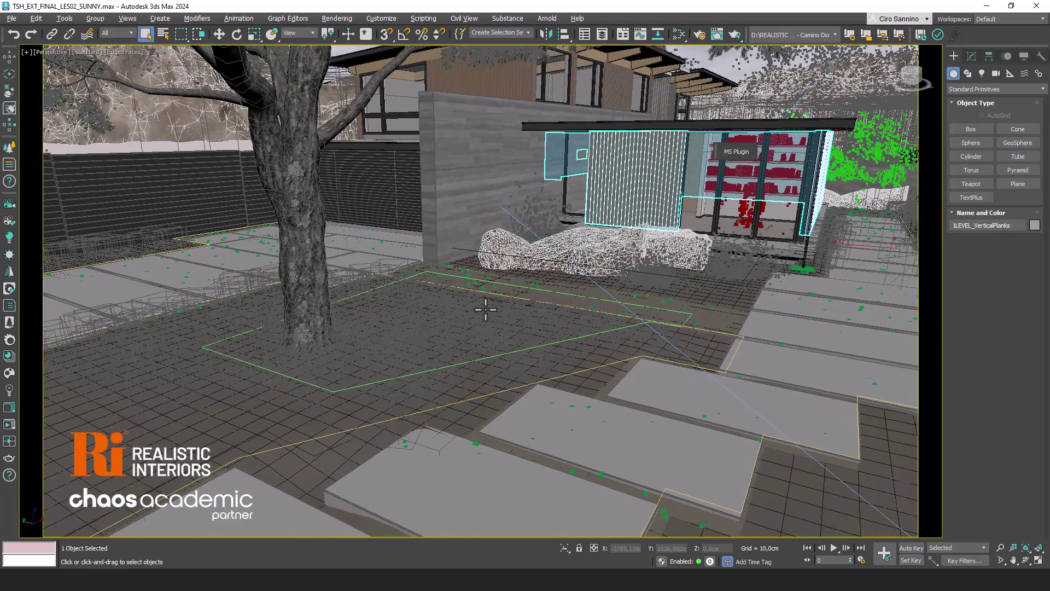